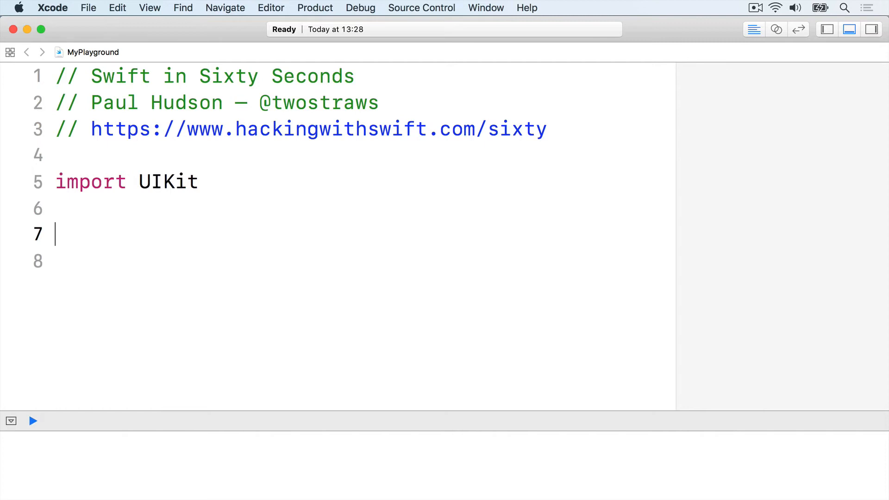
{"action": "type", "text": "func travel("}
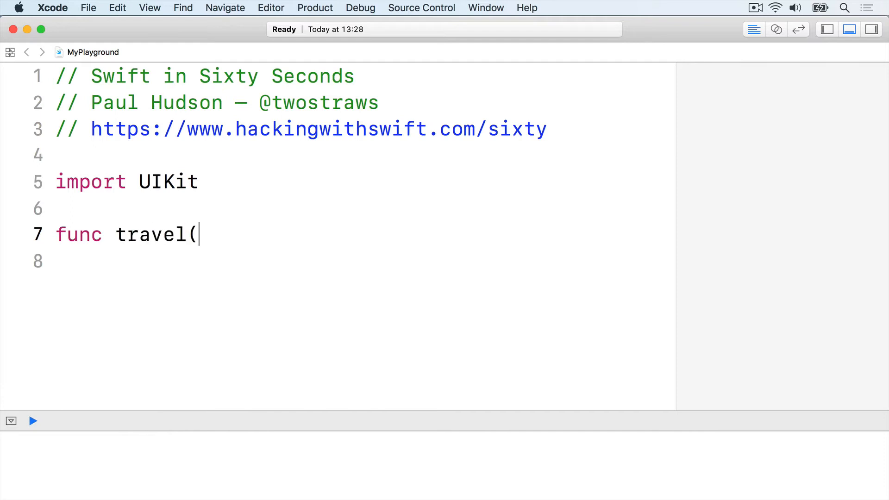
{"action": "type", "text": "action: (String) -> String)"}
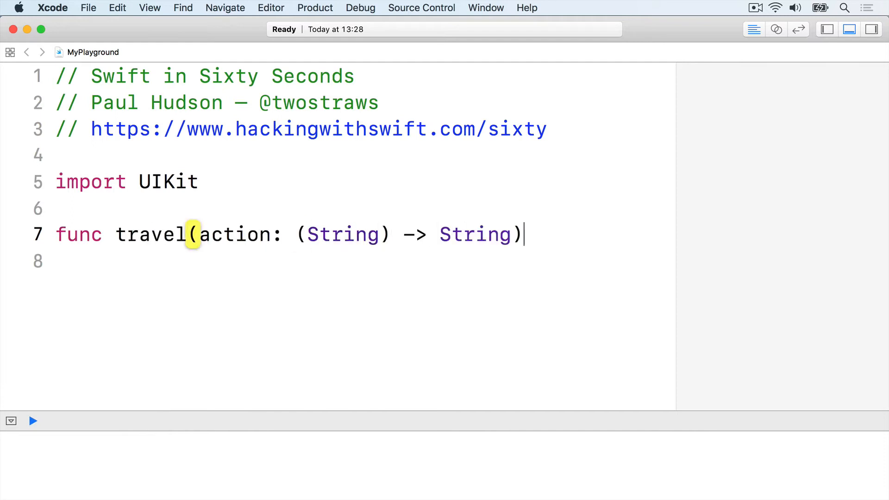
{"action": "type", "text": " {"}
Give travel an action: (String) -> String parameter and body printing departure then action("London")'s result.
{"action": "key", "text": "Return"}
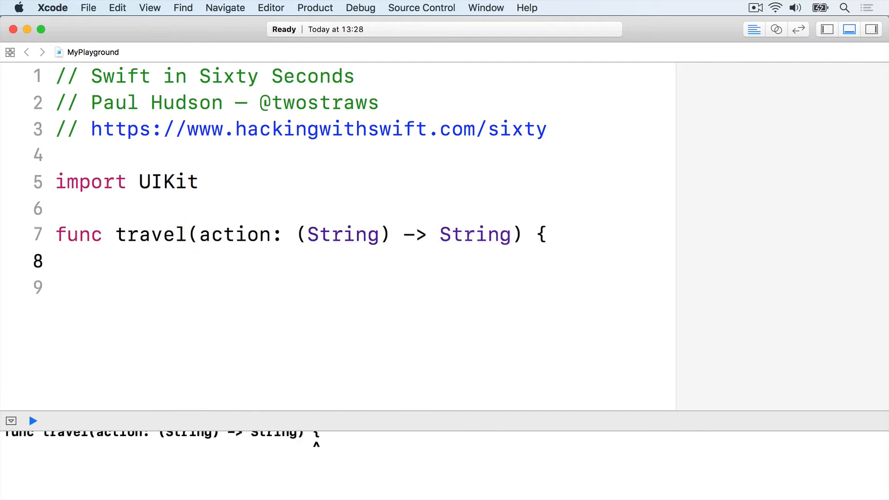
{"action": "type", "text": "print(\"I'm getting ready "}
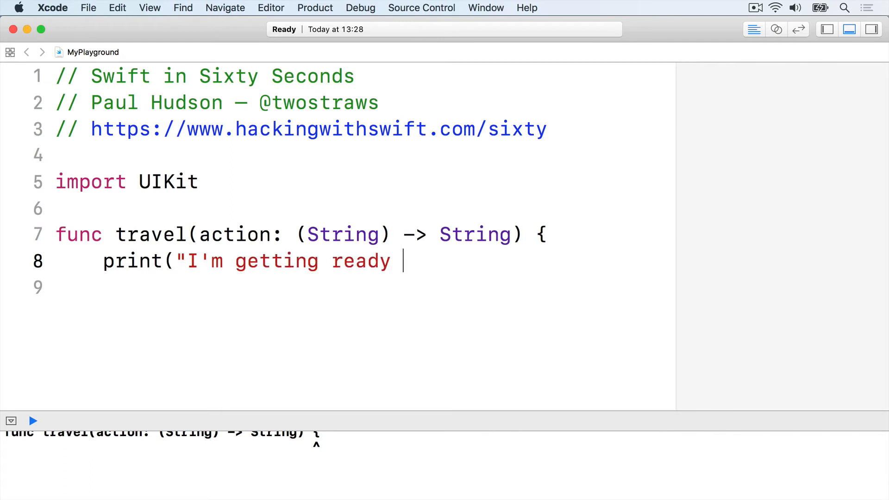
{"action": "type", "text": "to go.\")"}
{"action": "key", "text": "Return"}
{"action": "type", "text": "let descript"}
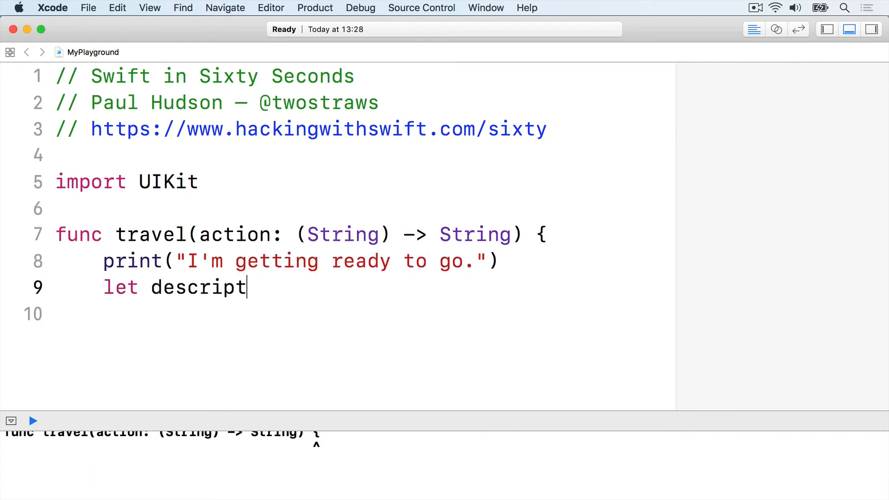
{"action": "type", "text": "ion = action(\"London\")"}
{"action": "key", "text": "Return"}
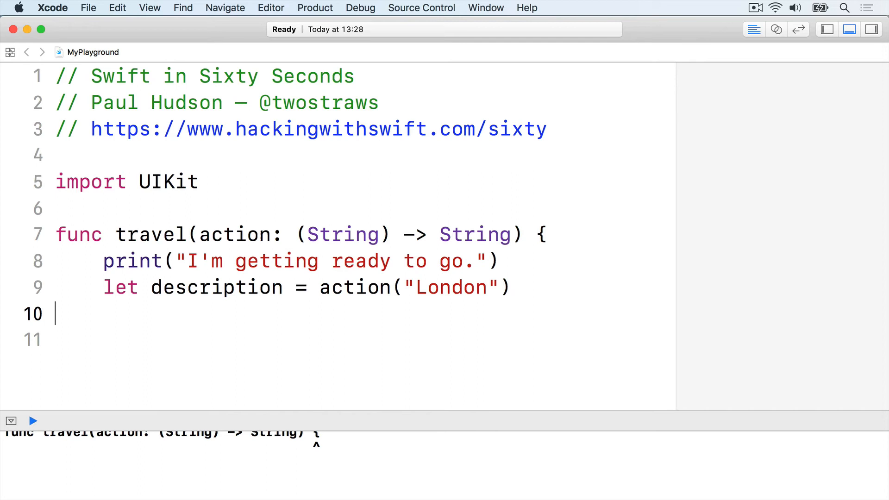
{"action": "type", "text": "print(description)"}
{"action": "key", "text": "Return"}
{"action": "type", "text": "p"}
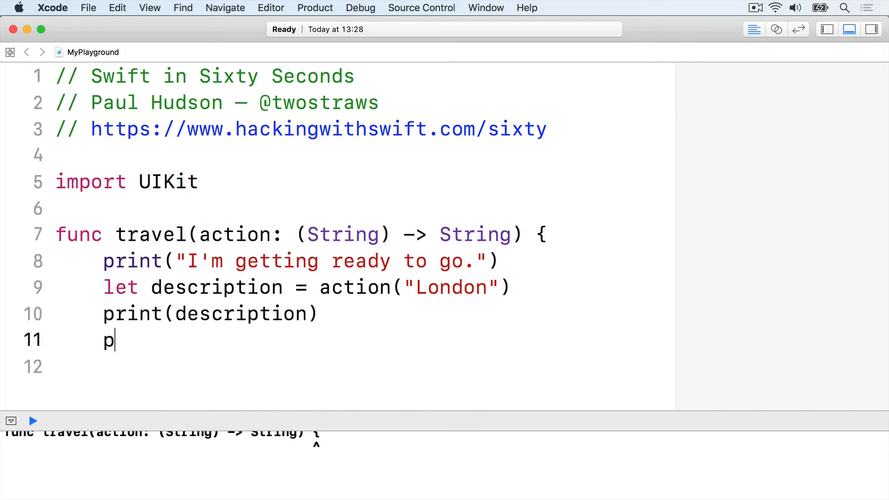
{"action": "type", "text": "rint(\"I arrived!\")"}
Finish the body with the arrival message and close the travel function.
{"action": "key", "text": "Return"}
{"action": "type", "text": "}"}
{"action": "key", "text": "Return"}
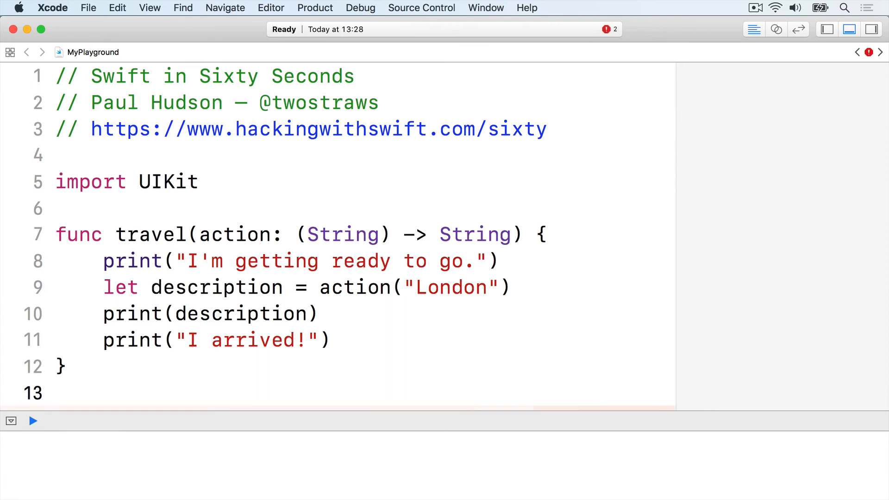
{"action": "key", "text": "Return"}
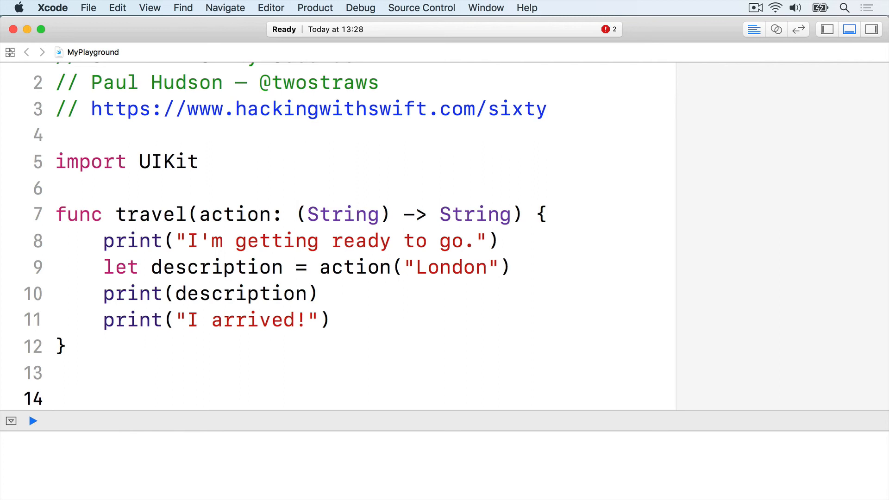
{"action": "type", "text": "t"}
{"action": "type", "text": "ravel { (place: String) "}
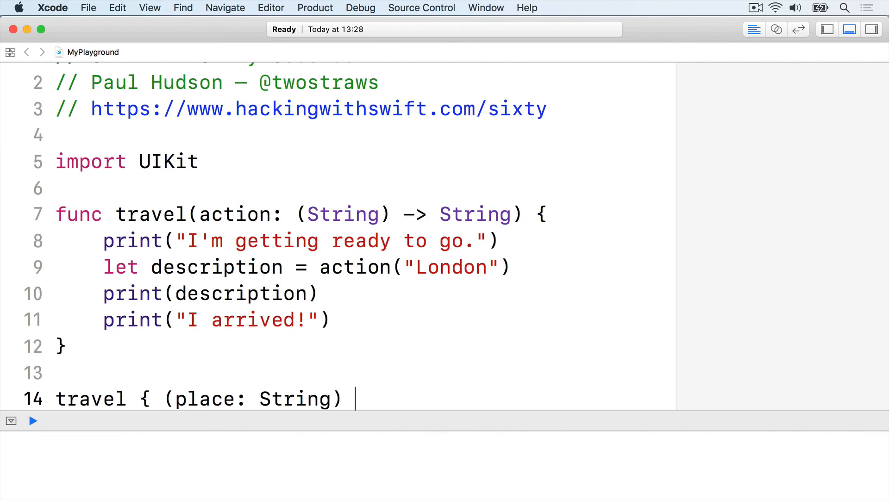
{"action": "type", "text": "-> String in"}
Call travel with a trailing closure taking place and returning "I'm going to \(place) in my car".
{"action": "key", "text": "Return"}
{"action": "type", "text": "ret"}
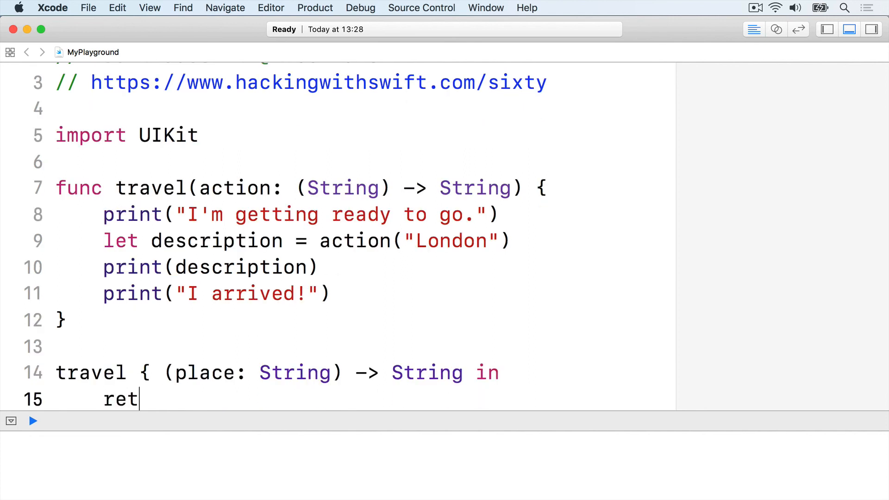
{"action": "type", "text": "urn \"I'm going to \\(pla"}
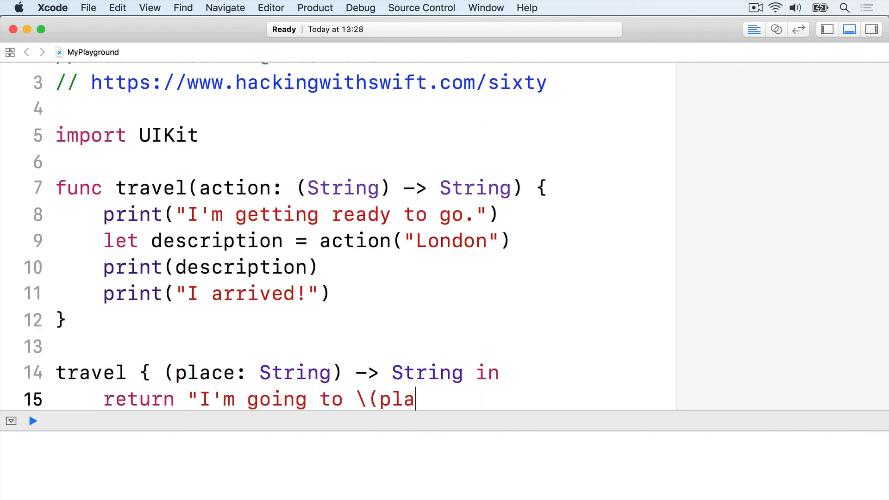
{"action": "type", "text": "ce) in my car\""}
{"action": "key", "text": "Return"}
{"action": "type", "text": "}"}
{"action": "key", "text": "Return"}
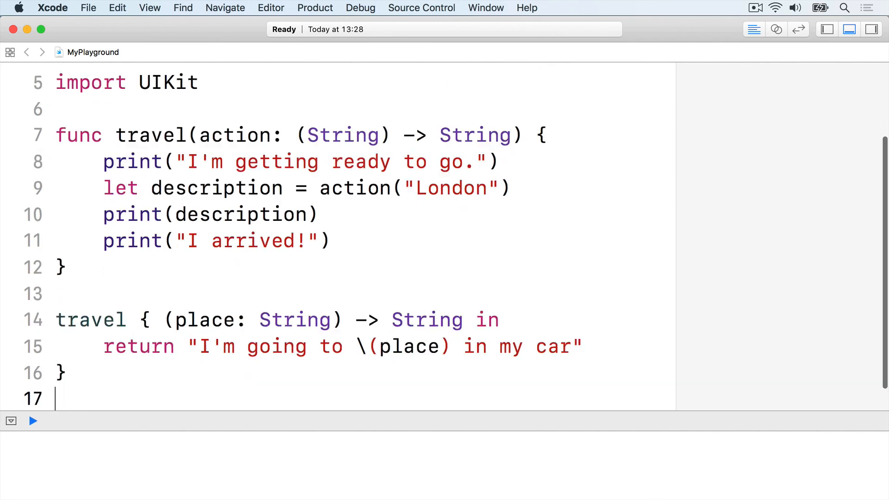